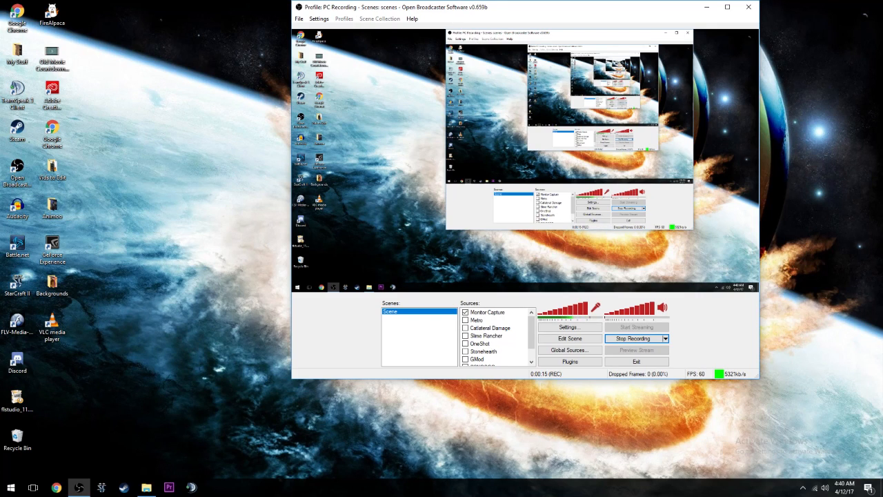
Find the CSNOOOO source in the scene's source list and open its properties
left_click_drag(540, 13, 573, 20)
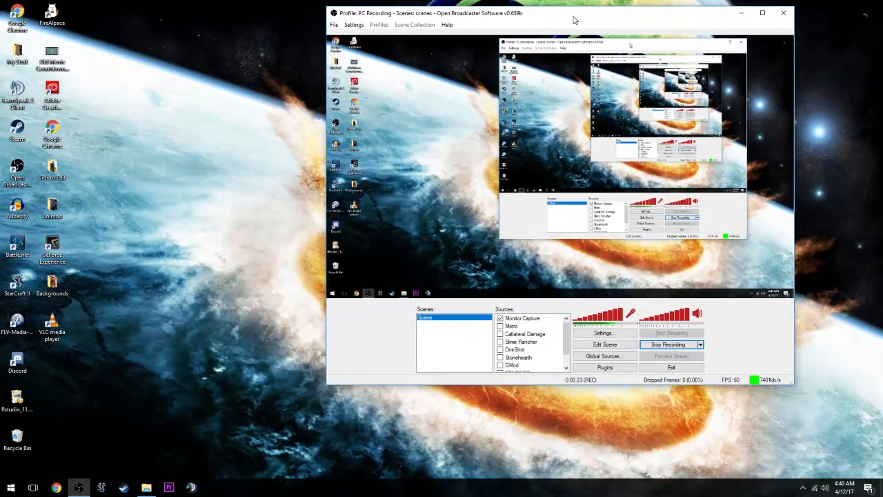
scroll(533, 355, "down", 1)
scroll(526, 353, "up", 1)
scroll(532, 345, "down", 1)
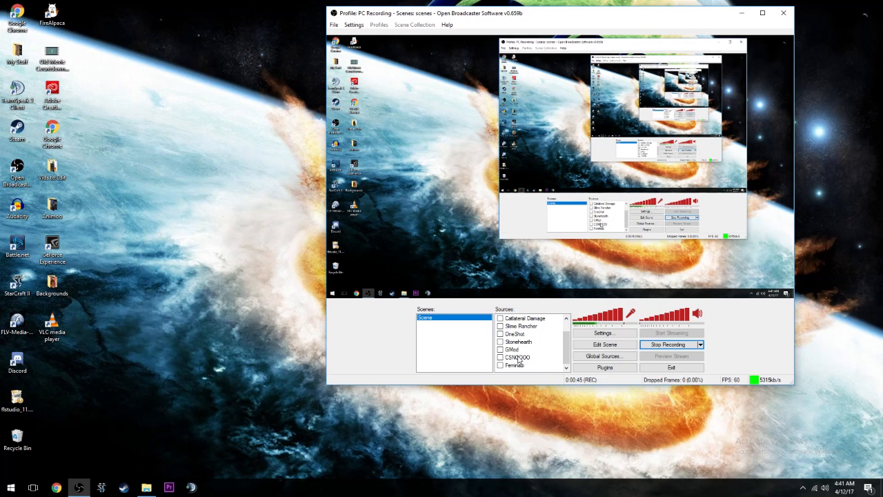
left_click(535, 357)
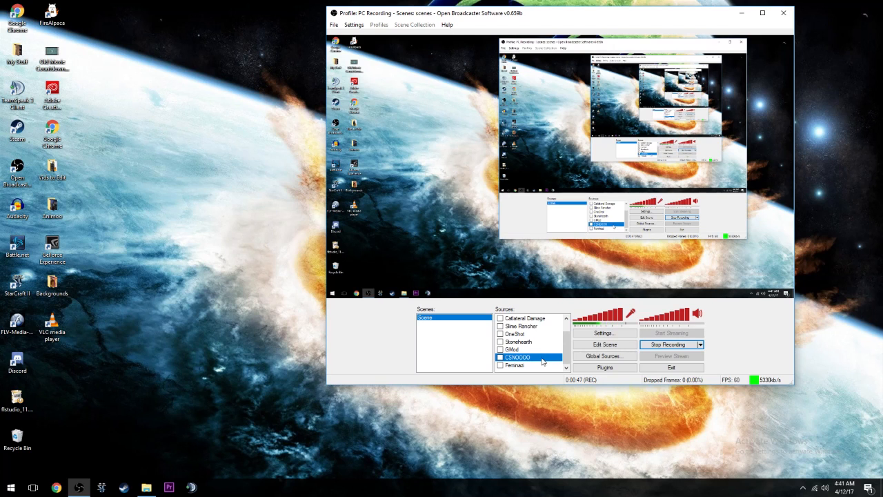
right_click(542, 358)
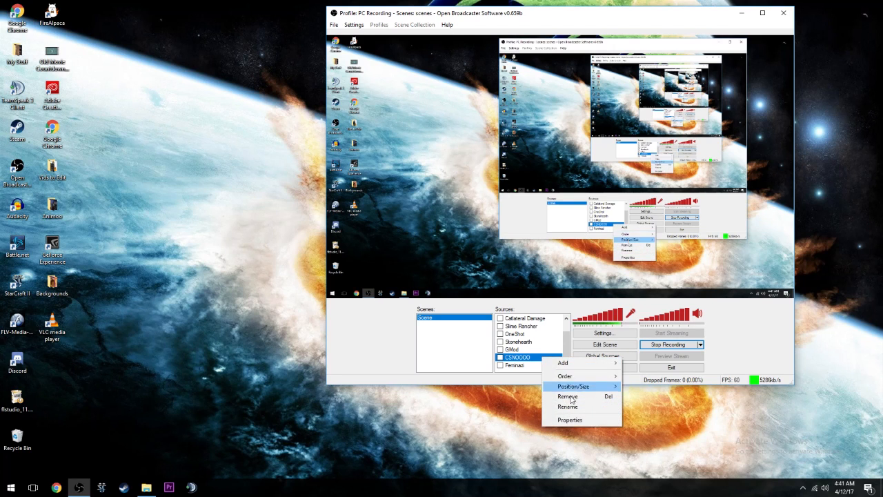
left_click(562, 422)
Check Counter-Strike: Global Offensive as the application for the game capture, and close the properties without saving
left_click_drag(469, 42, 141, 14)
left_click(151, 38)
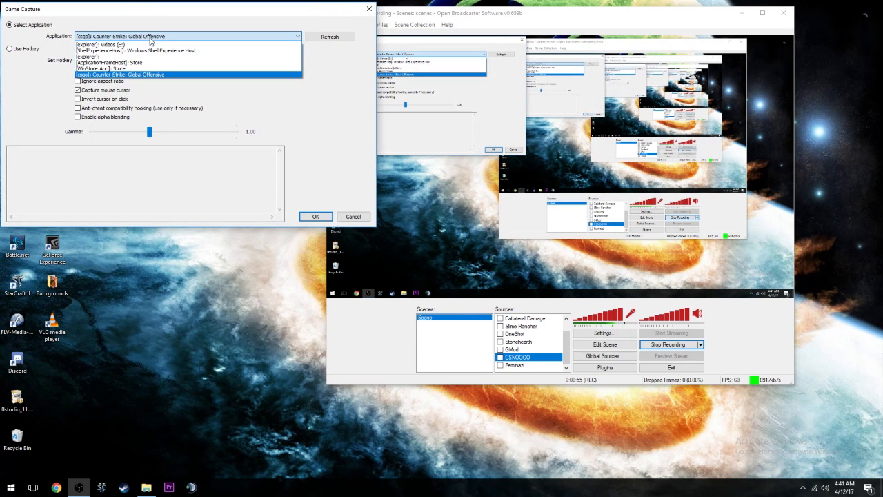
left_click(170, 76)
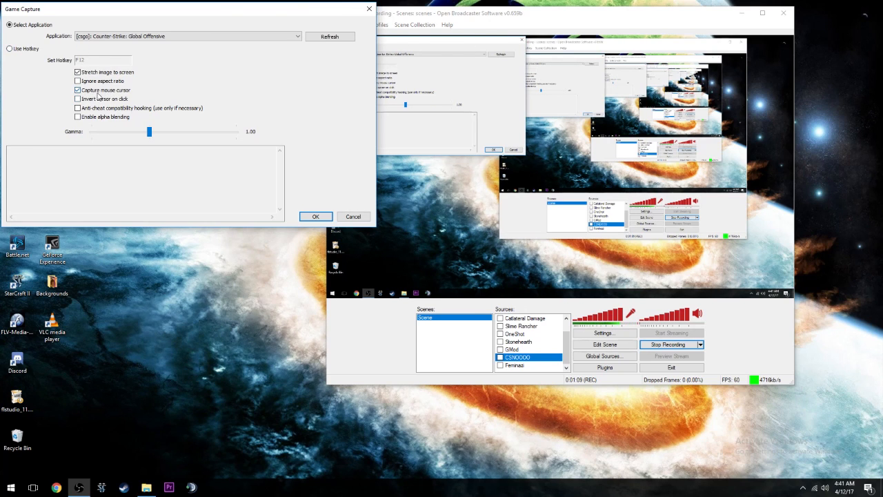
left_click(369, 9)
Open the Encoding settings and examine the video encoder and maximum bitrate
left_click(600, 334)
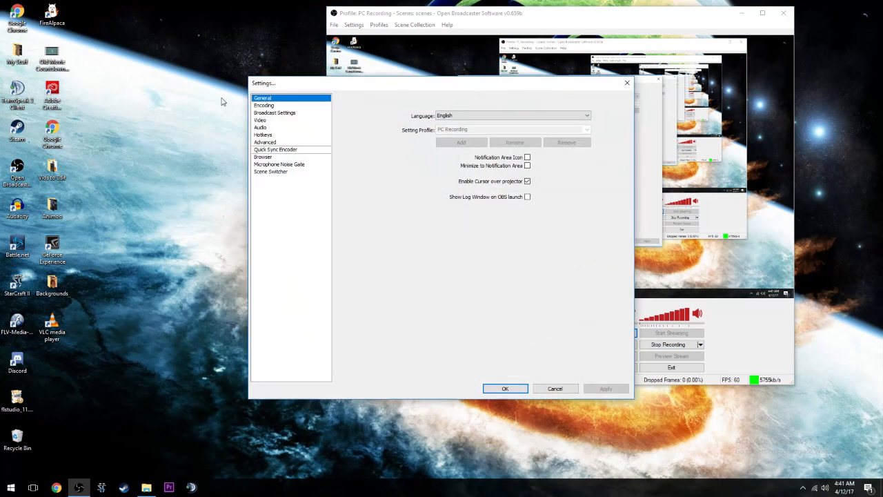
left_click_drag(402, 88, 517, 35)
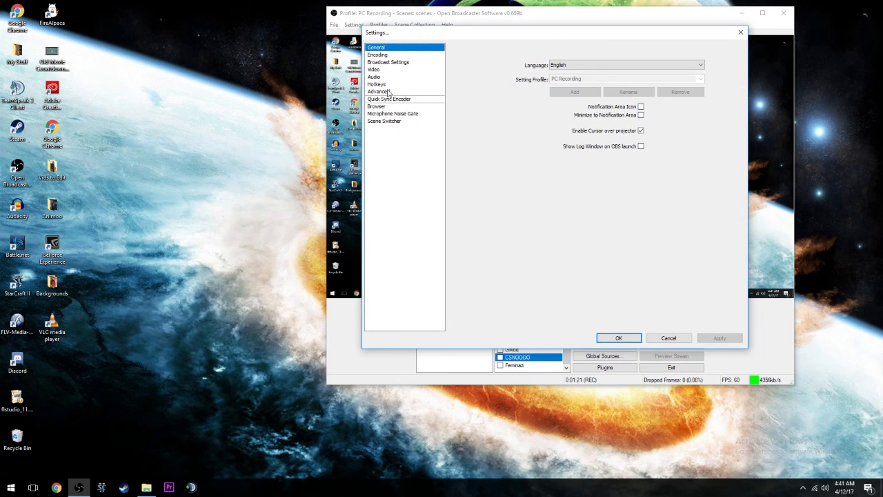
left_click(377, 55)
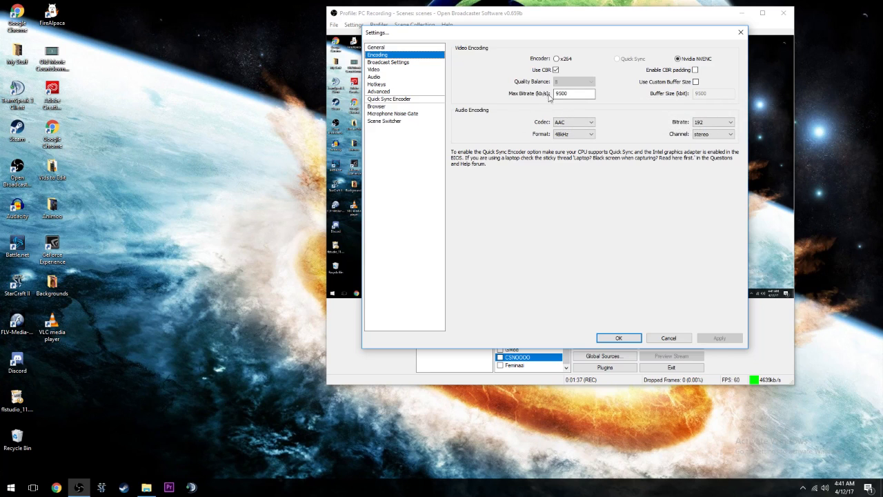
double_click(561, 96)
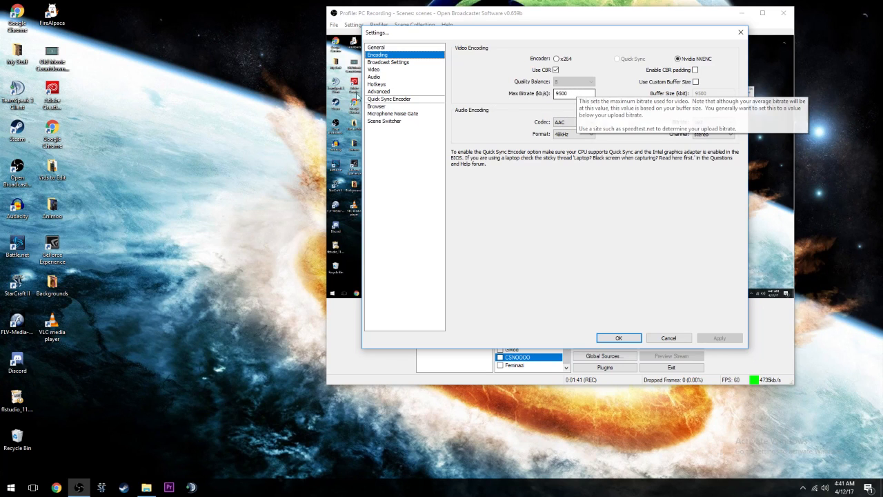
type("9800")
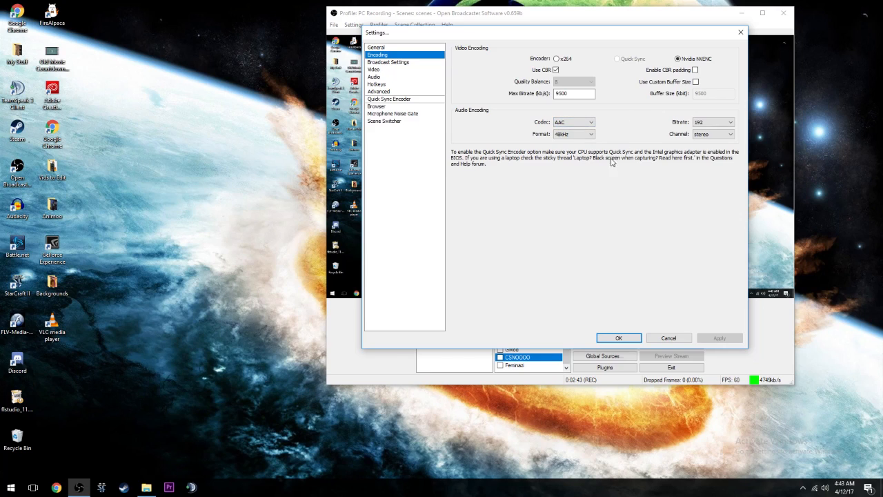
Look through the available audio encoding codecs, formats and bitrates, keeping the current choices
left_click(591, 128)
left_click(636, 117)
left_click(567, 134)
left_click(587, 138)
left_click(622, 134)
left_click(720, 124)
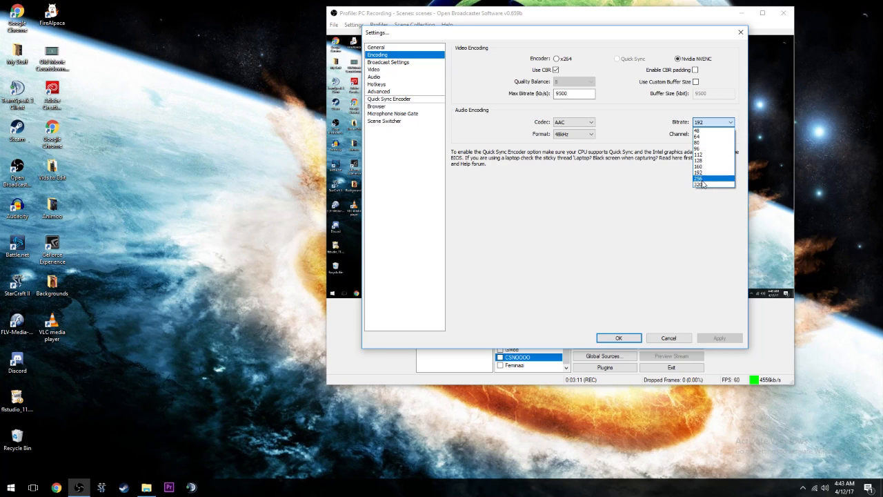
left_click(630, 104)
left_click(727, 125)
left_click(659, 119)
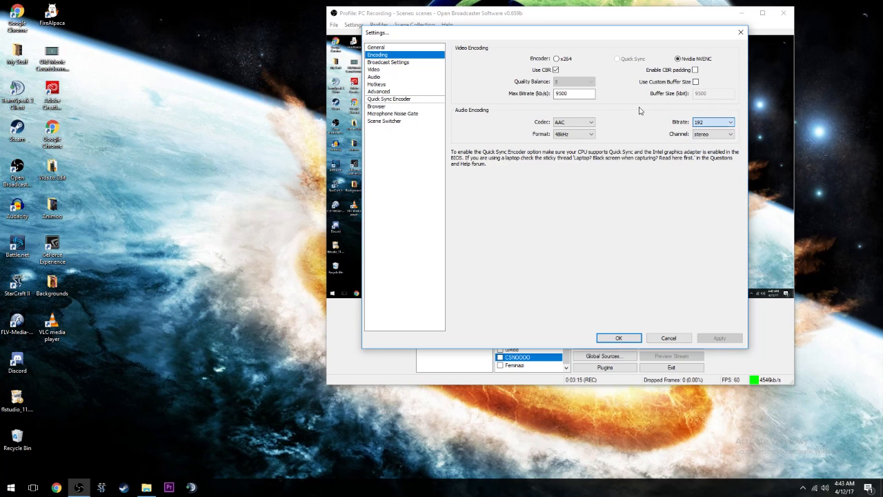
Open the Broadcast Settings and check the output mode options, keeping File Output Only
left_click(389, 63)
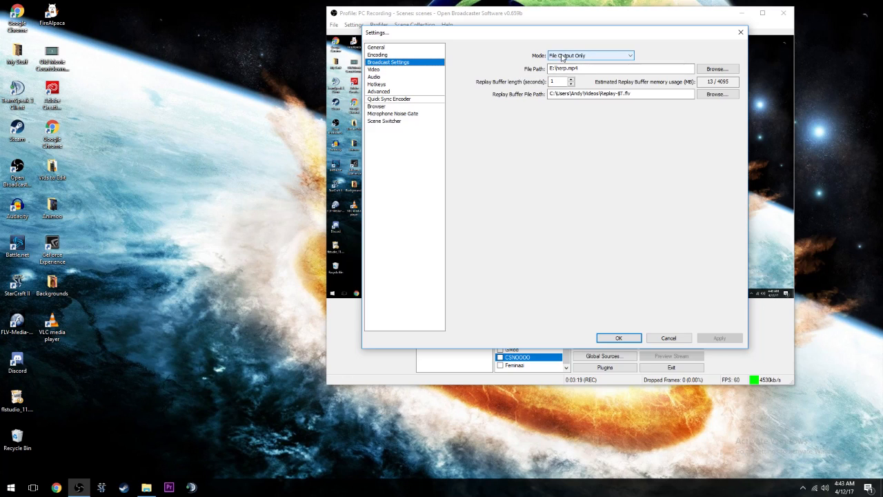
left_click(563, 58)
left_click(486, 53)
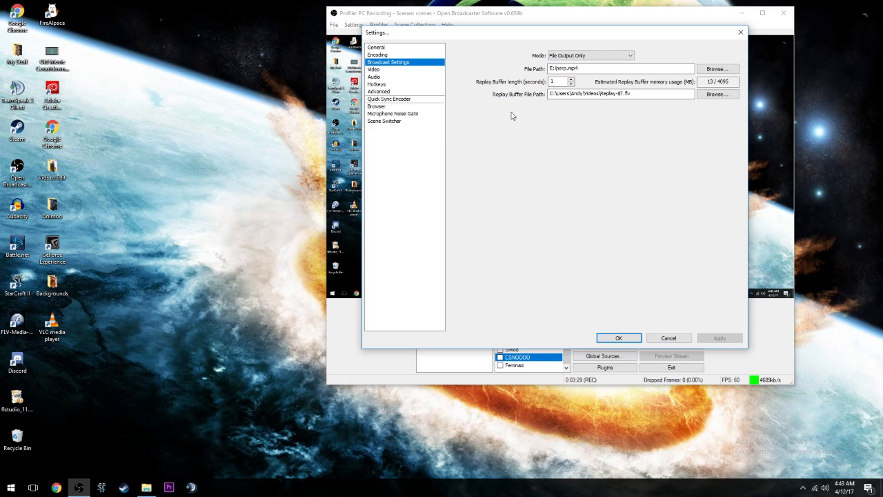
Browse for the recording's save location on the Videos (E:) drive, look inside its folders, and close the dialog without saving
left_click(732, 69)
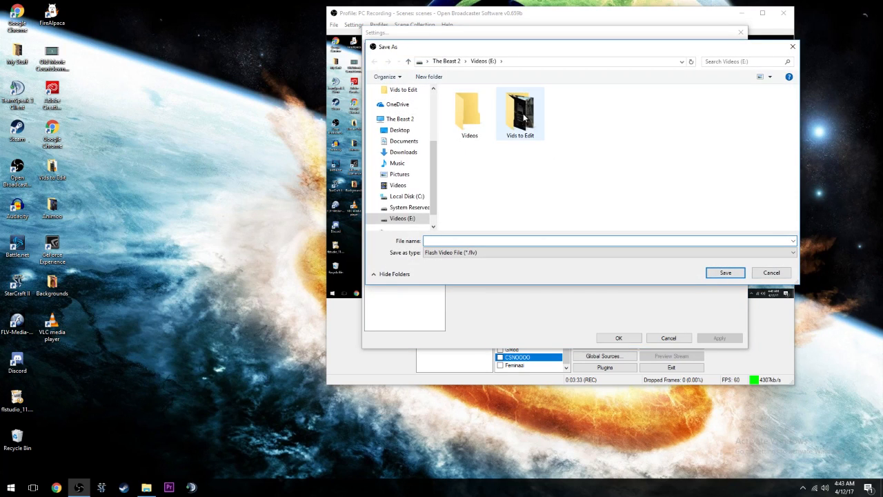
double_click(522, 118)
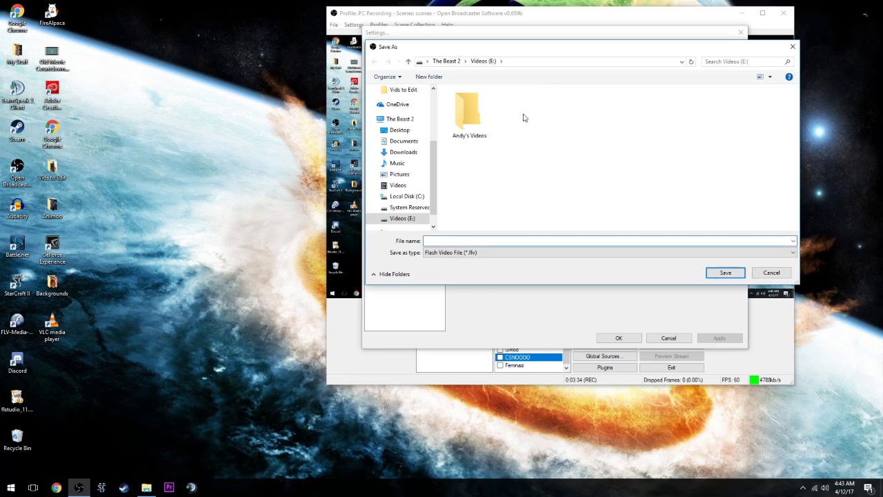
double_click(473, 110)
left_click(374, 62)
left_click(374, 62)
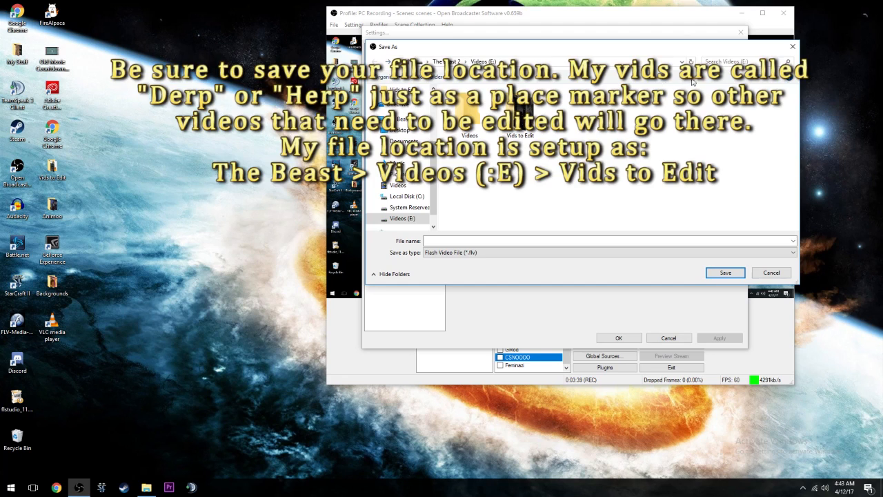
left_click(792, 47)
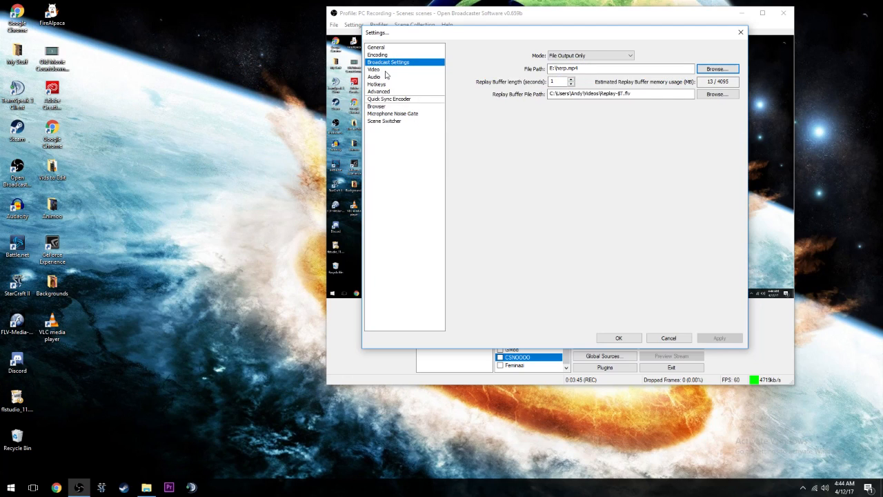
Open the Video settings and check which video adapters can be chosen
left_click(376, 69)
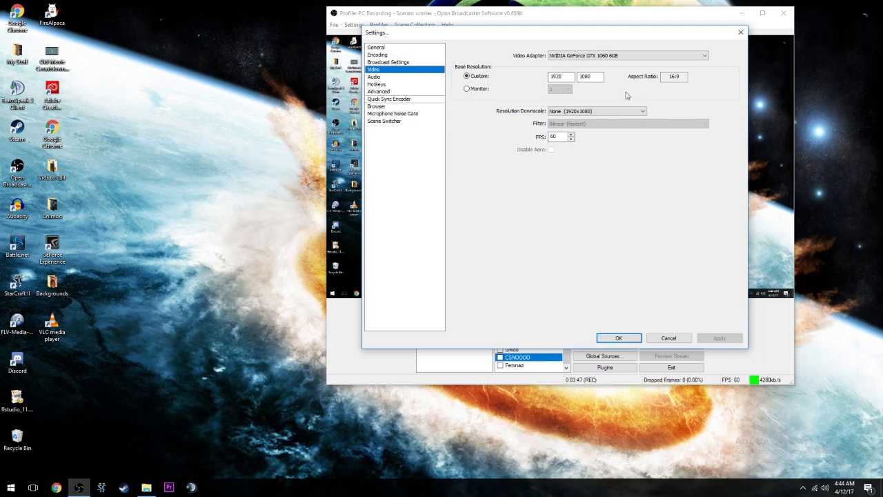
left_click(560, 58)
left_click(516, 59)
left_click_drag(700, 413, 851, 465)
left_click_drag(852, 412, 717, 472)
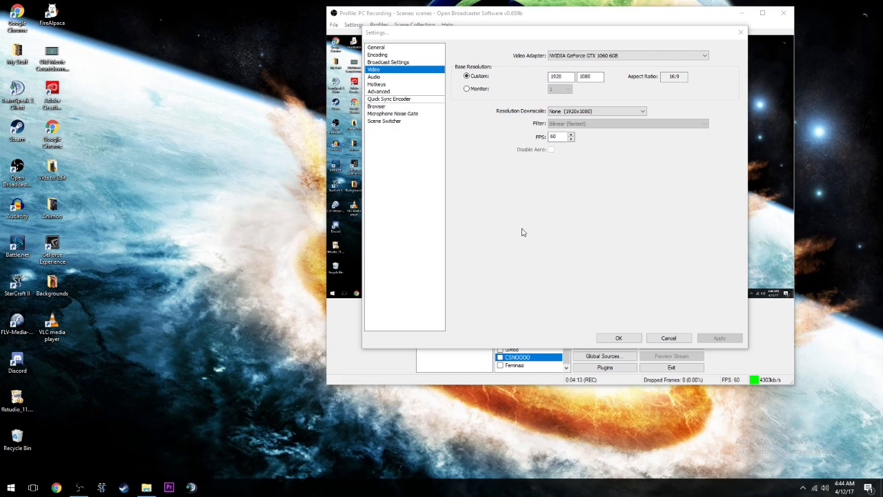
left_click_drag(732, 431, 855, 468)
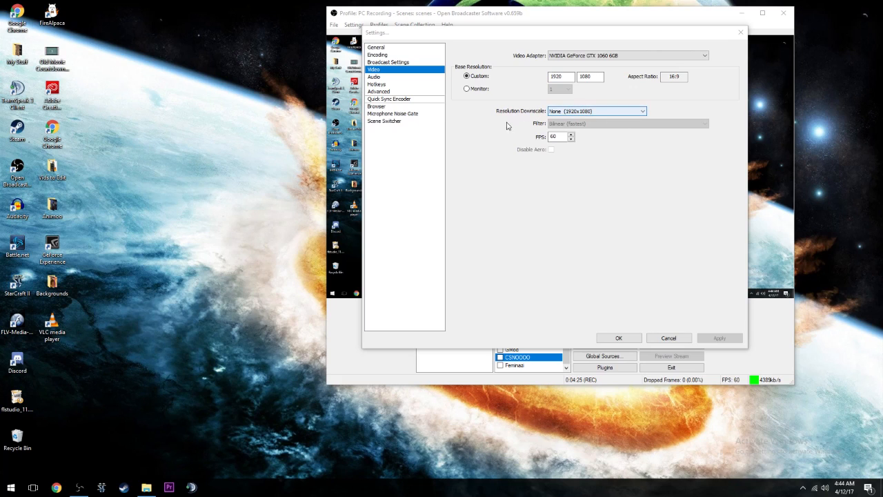
Check the resolution downscale options, keeping None, and reposition the Settings window
left_click(579, 113)
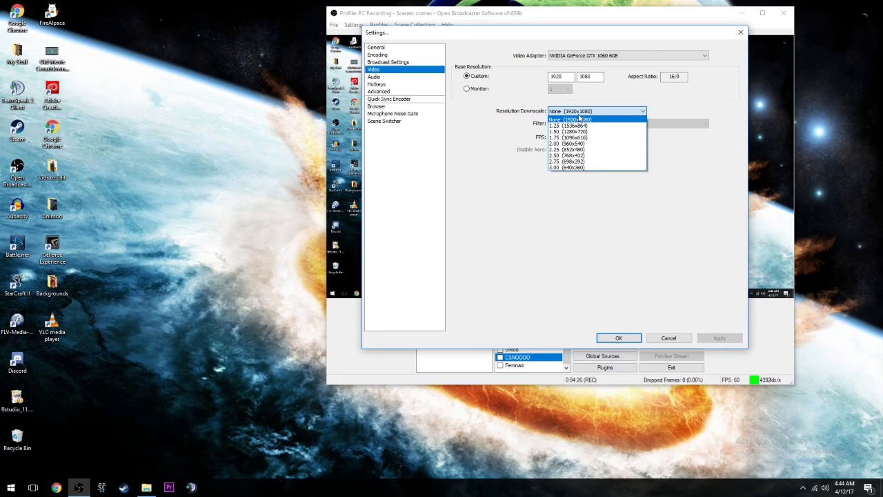
left_click(463, 133)
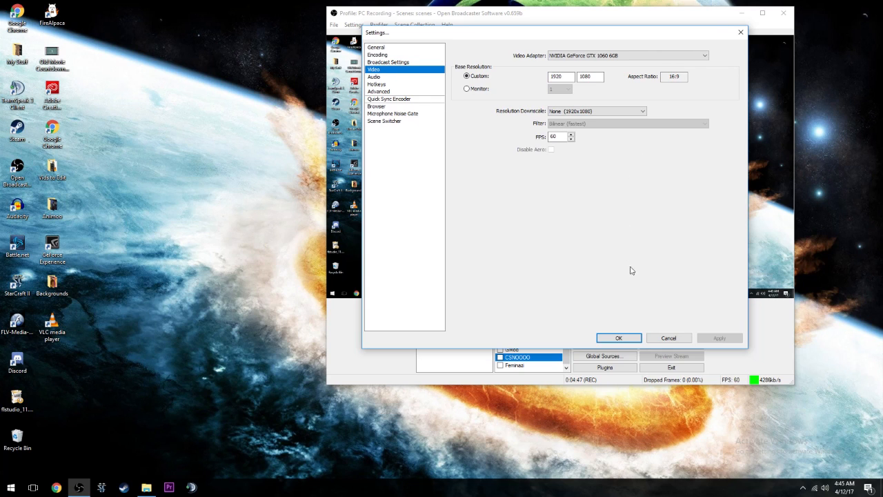
left_click_drag(584, 36, 306, 58)
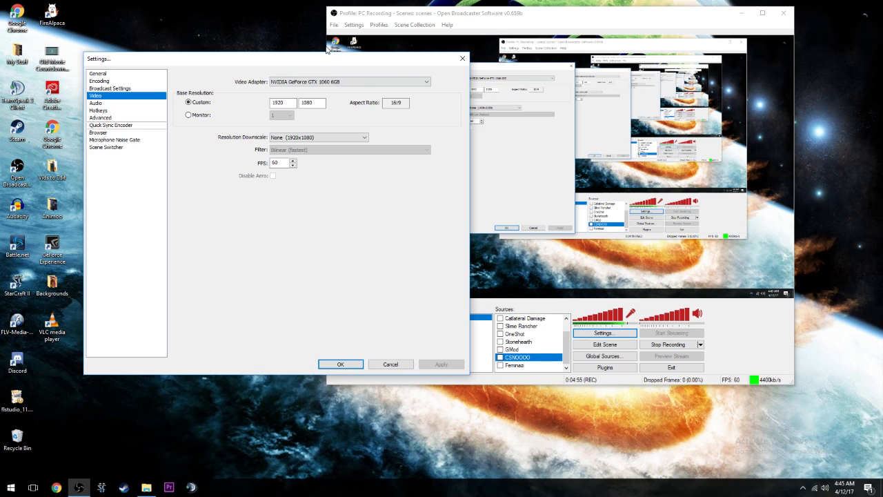
left_click_drag(325, 62, 610, 21)
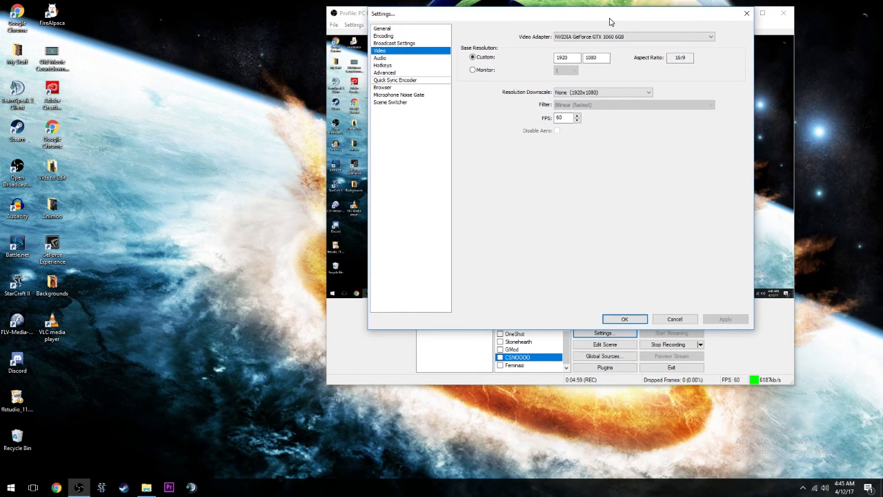
Open the Audio settings and check the desktop audio device options, keeping Default
left_click(393, 58)
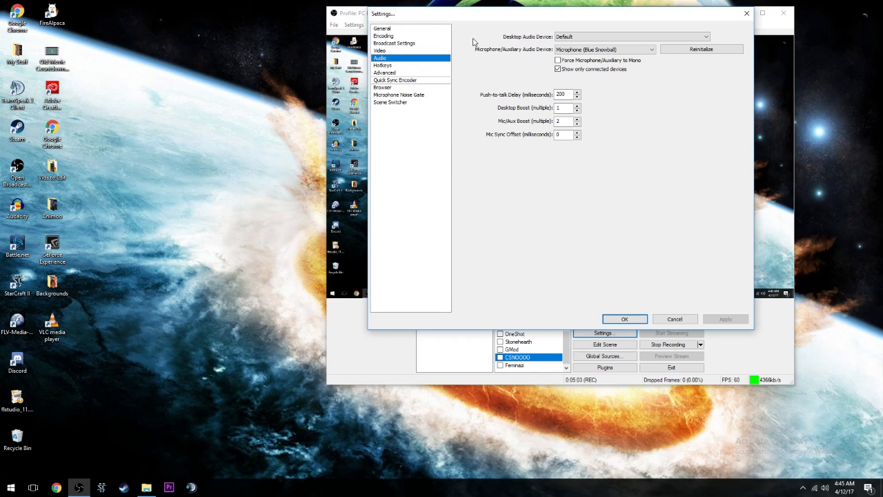
left_click(584, 38)
left_click(573, 34)
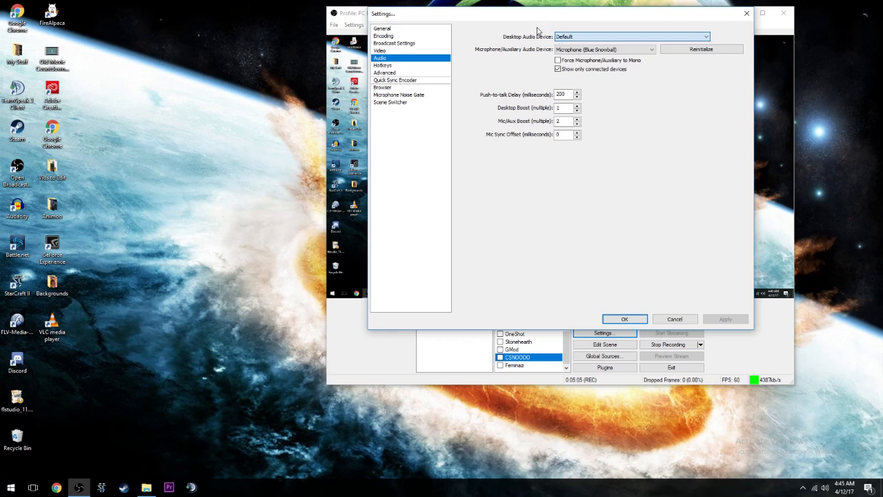
Examine the Windows playback devices to see which one is the default, and close the Sound dialog without changes
right_click(822, 488)
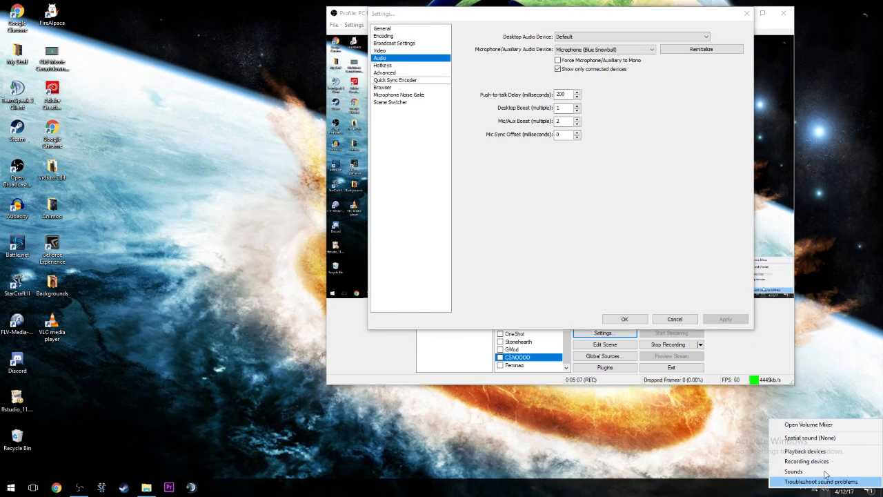
left_click(818, 451)
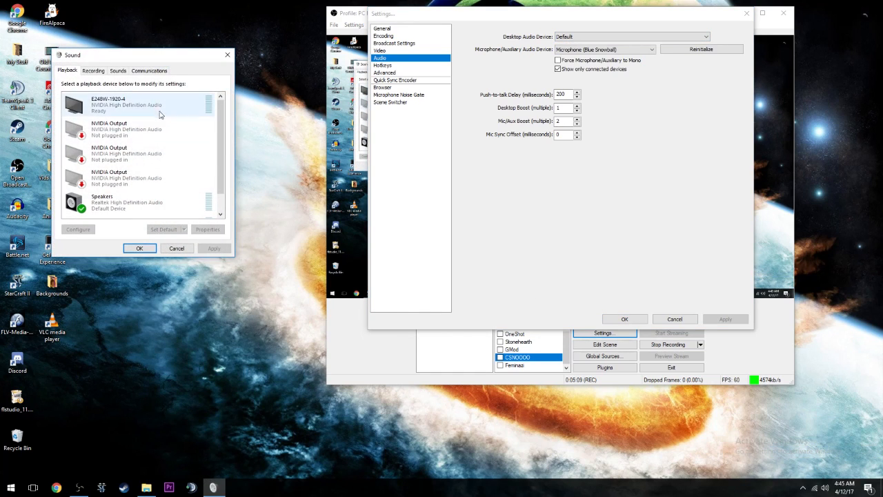
scroll(125, 159, "down", 2)
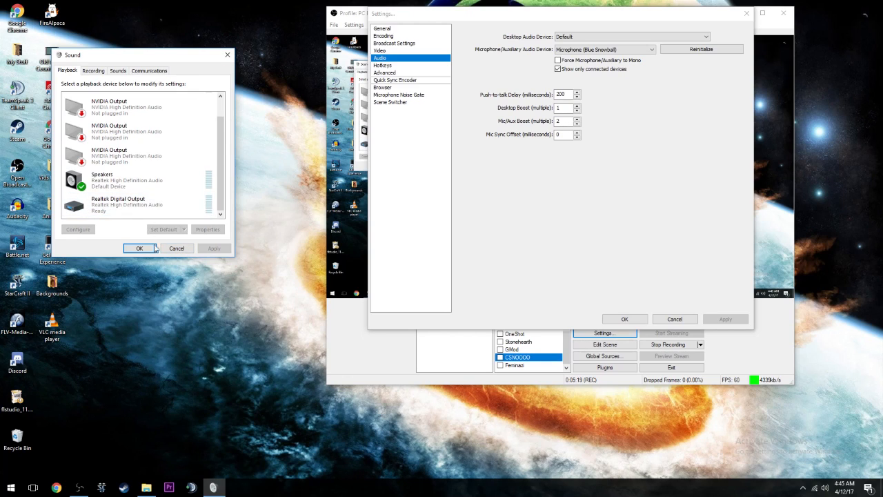
scroll(111, 186, "up", 1)
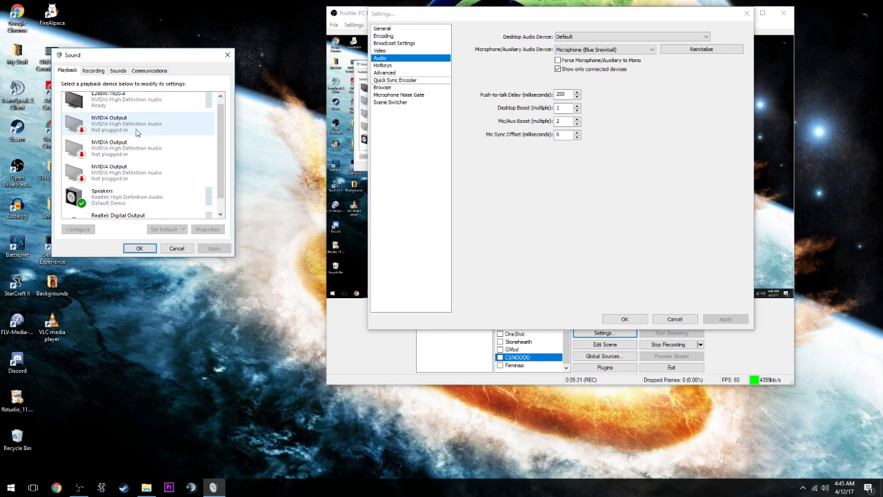
scroll(124, 173, "down", 1)
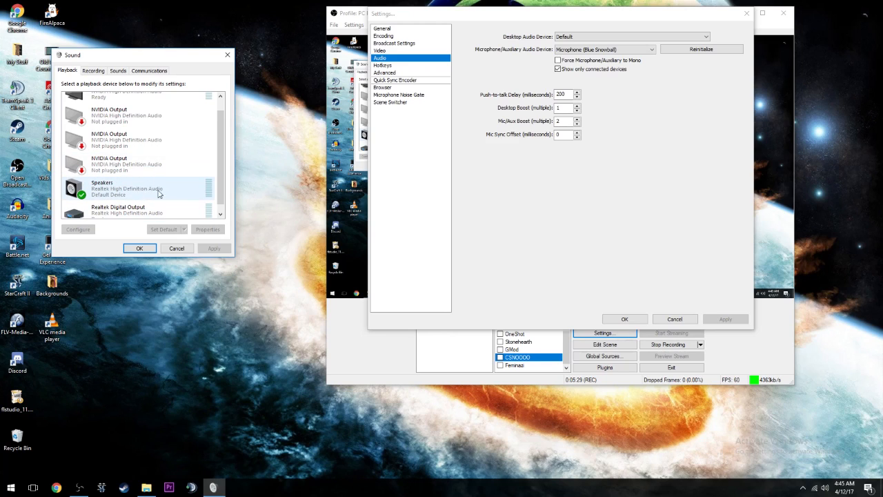
scroll(145, 198, "up", 2)
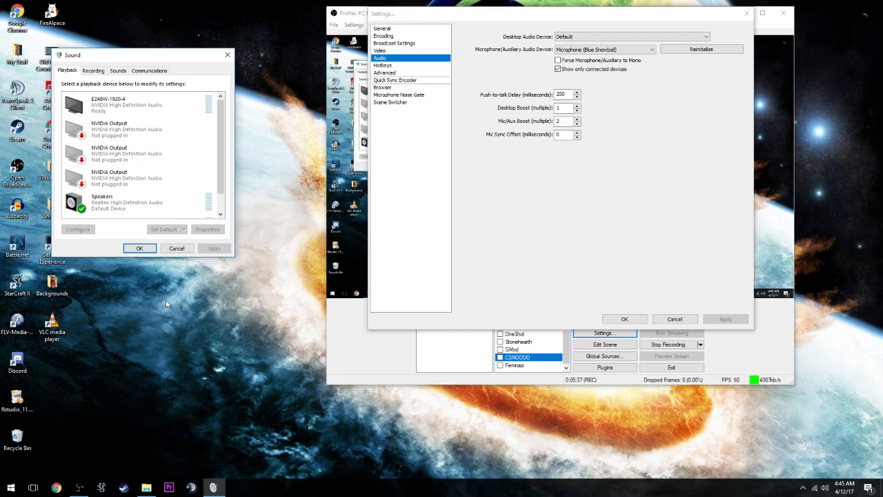
left_click(177, 249)
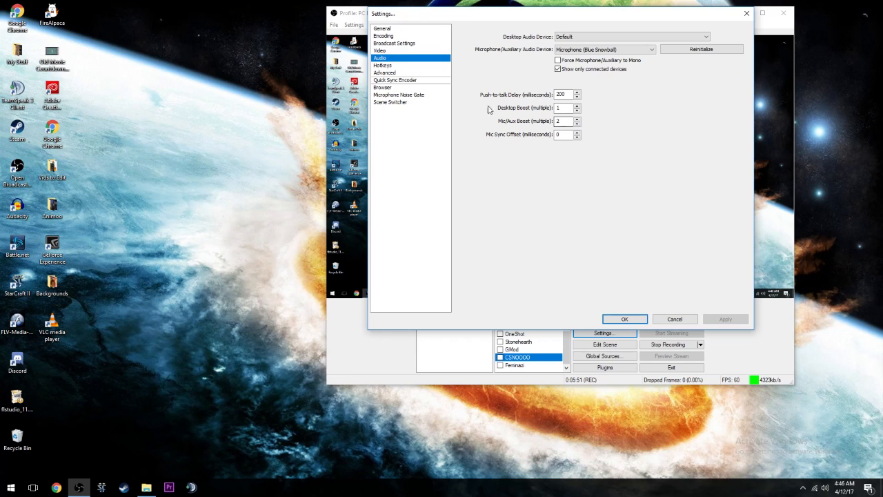
Review the Hotkeys settings and check the process priority classes in the Advanced settings, keeping Normal
left_click(381, 65)
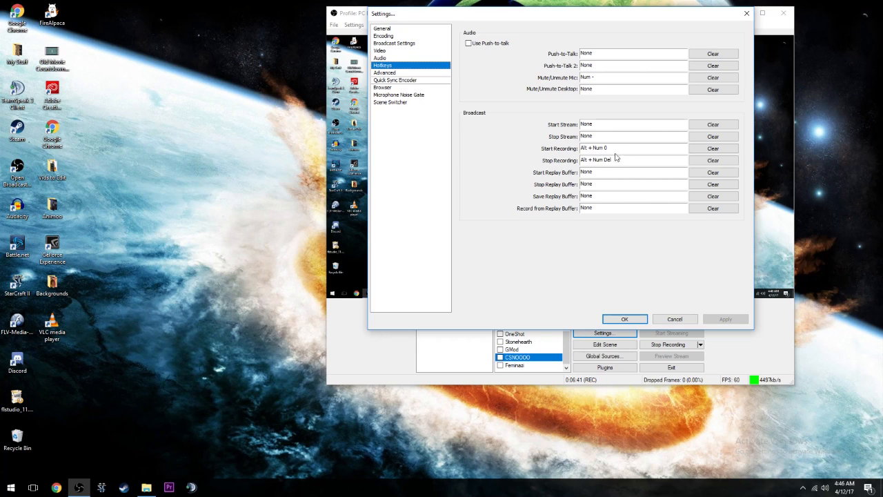
left_click(392, 73)
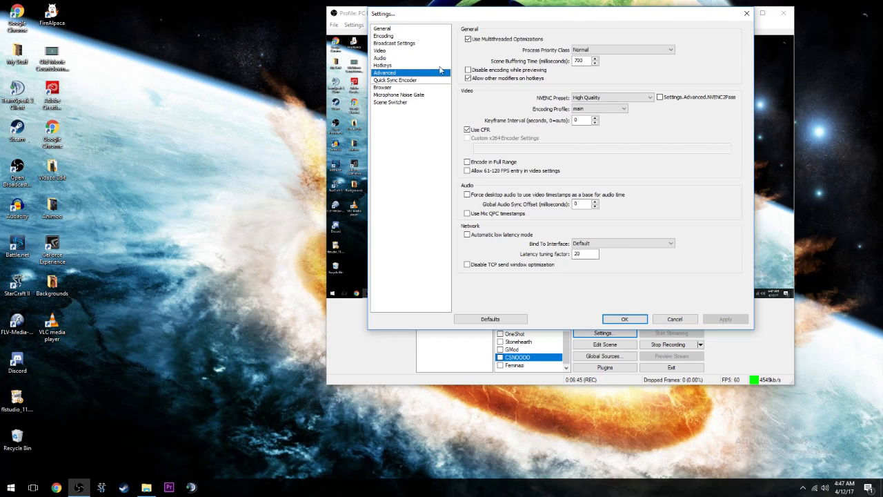
left_click(645, 53)
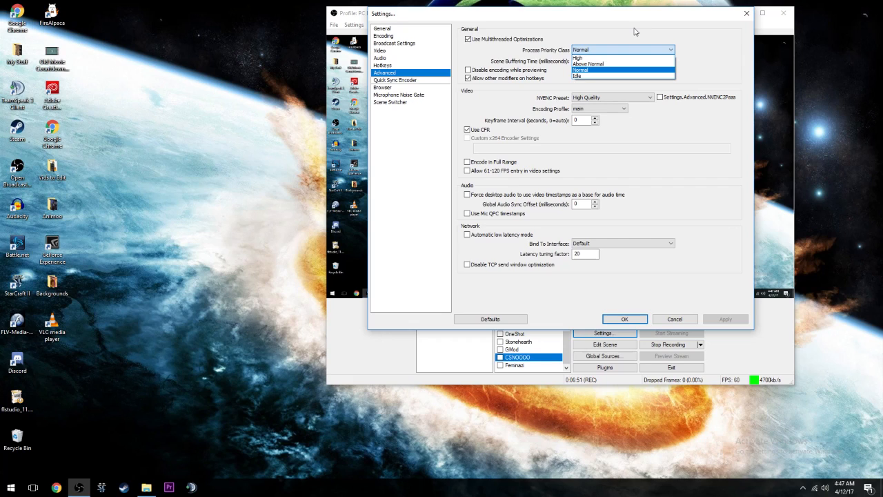
left_click(633, 27)
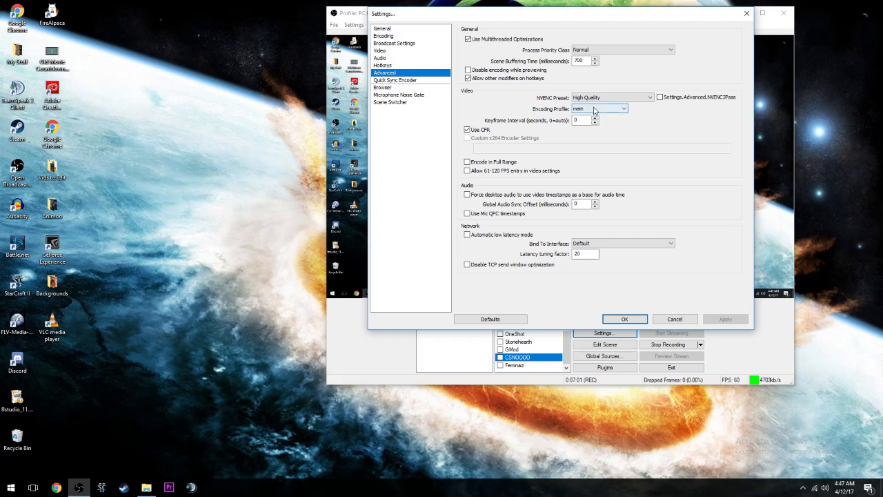
Check the available NVENC presets and encoding profiles, keeping High Quality and main
left_click(644, 99)
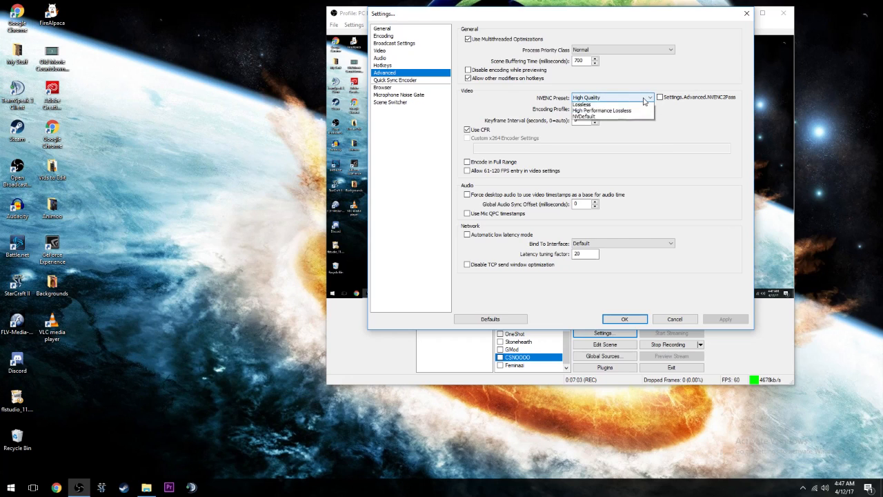
left_click(645, 84)
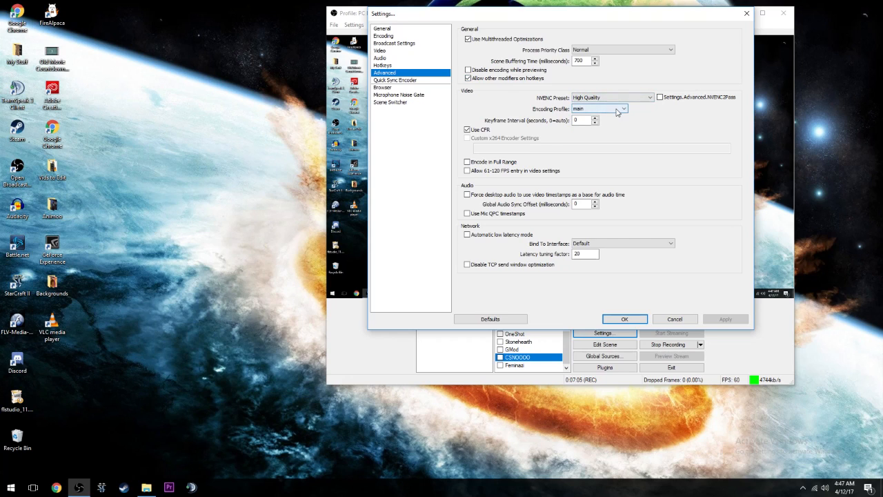
left_click(617, 111)
left_click(685, 126)
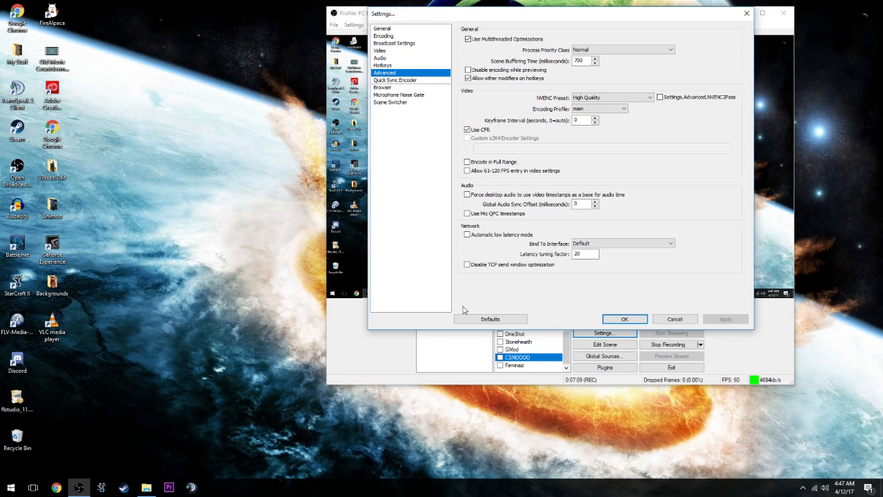
Look over the Microphone Noise Gate, Browser and Scene Switcher settings
left_click(388, 95)
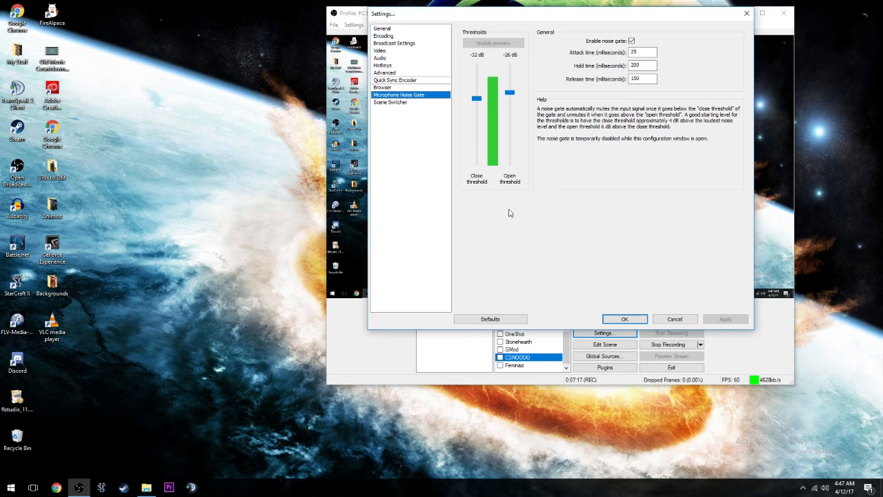
left_click(383, 88)
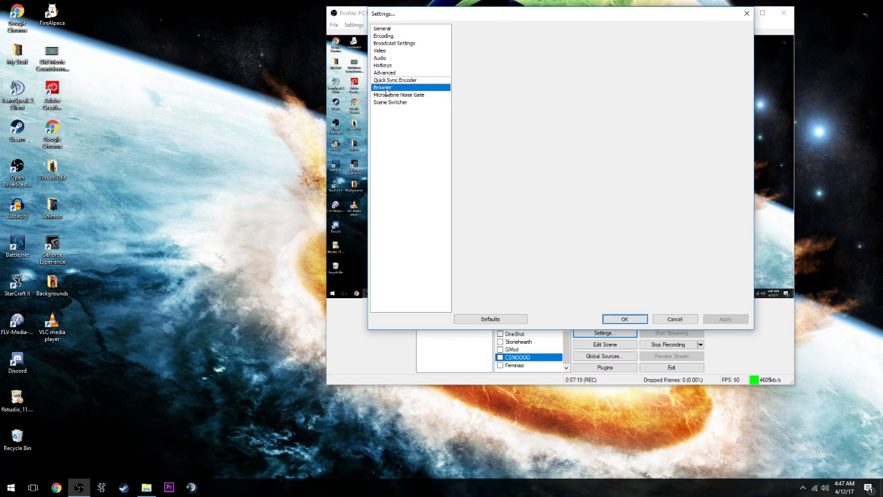
left_click(386, 104)
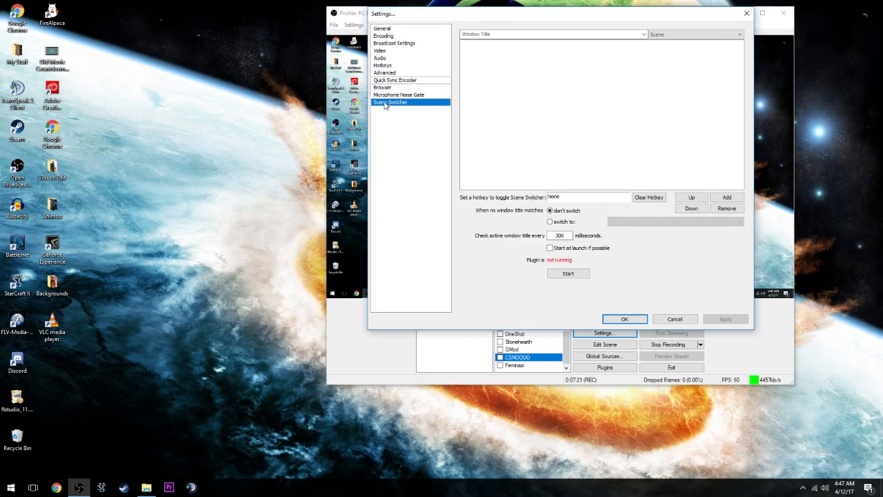
Look through the Templates, CSS, Instance, Runtime and General pages of the Browser settings
left_click(390, 88)
left_click(563, 63)
left_click(542, 62)
left_click(522, 63)
left_click(499, 63)
left_click(471, 63)
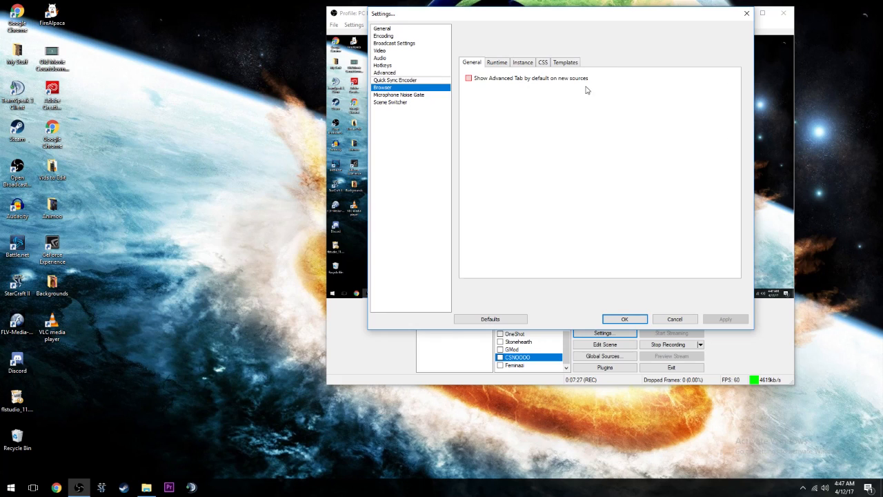
Recap the General, Encoding, Broadcast, Video, Audio and Hotkeys settings, returning to Encoding to review the maximum bitrate
left_click(380, 29)
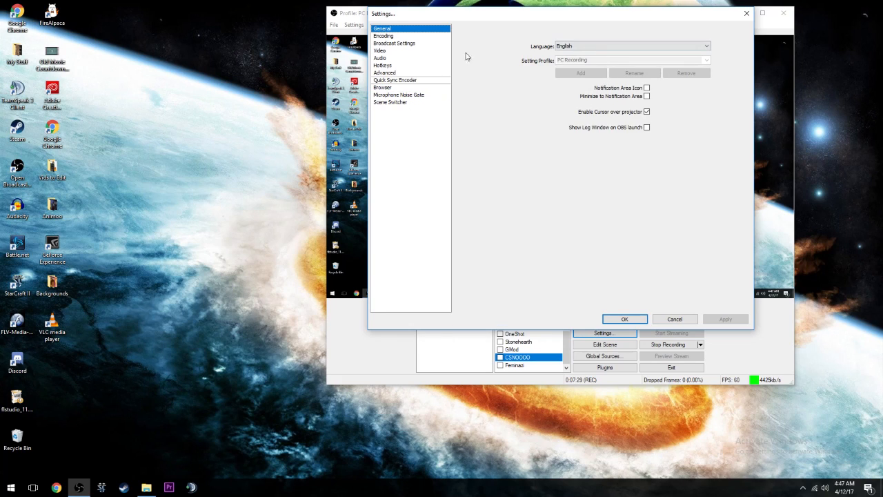
left_click(390, 36)
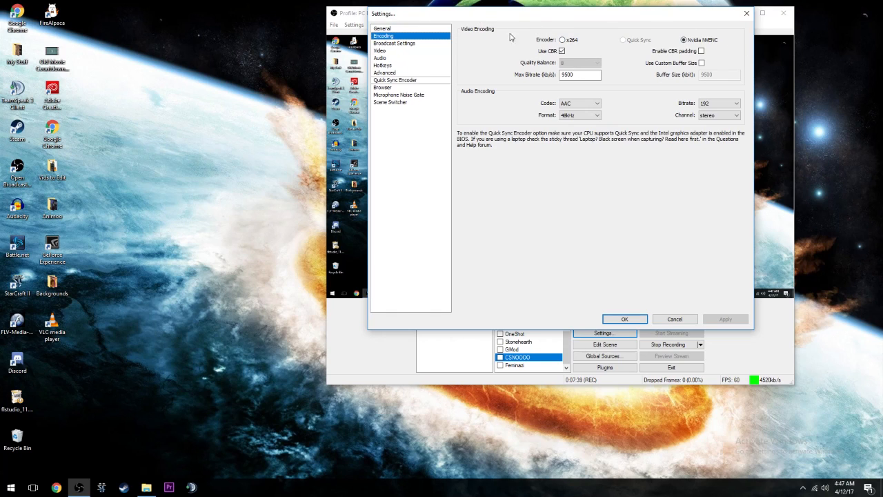
left_click(392, 43)
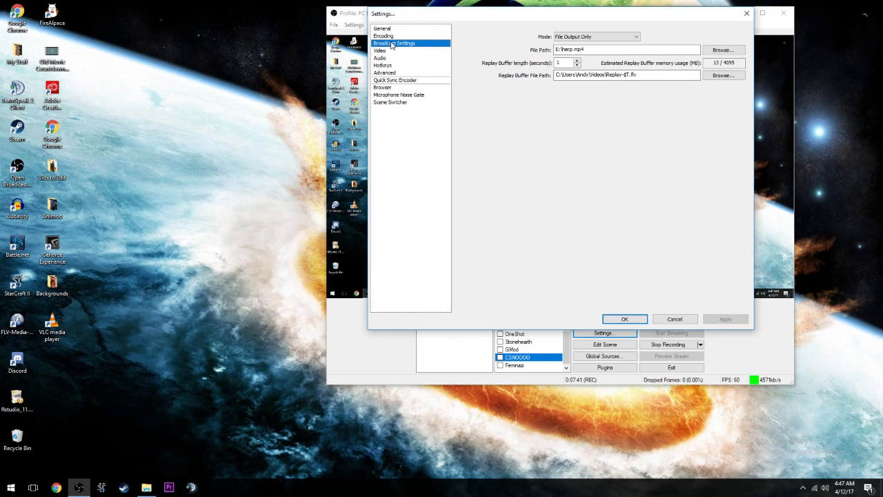
left_click(379, 51)
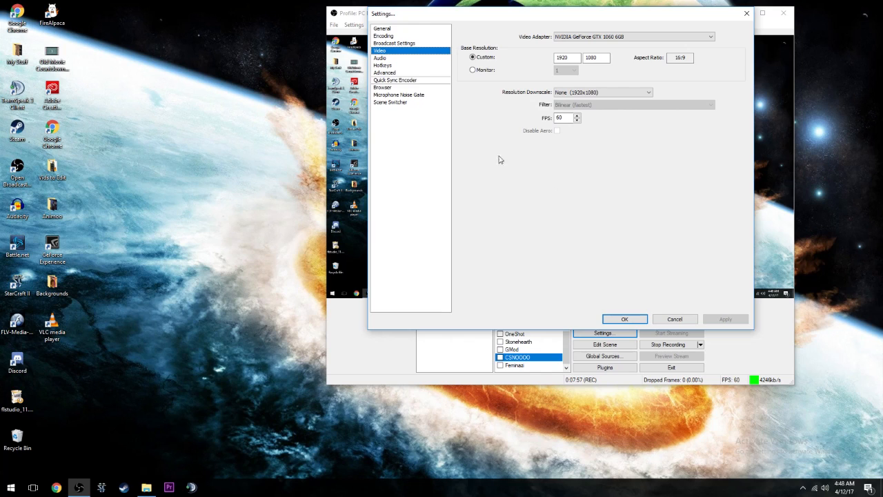
left_click(394, 59)
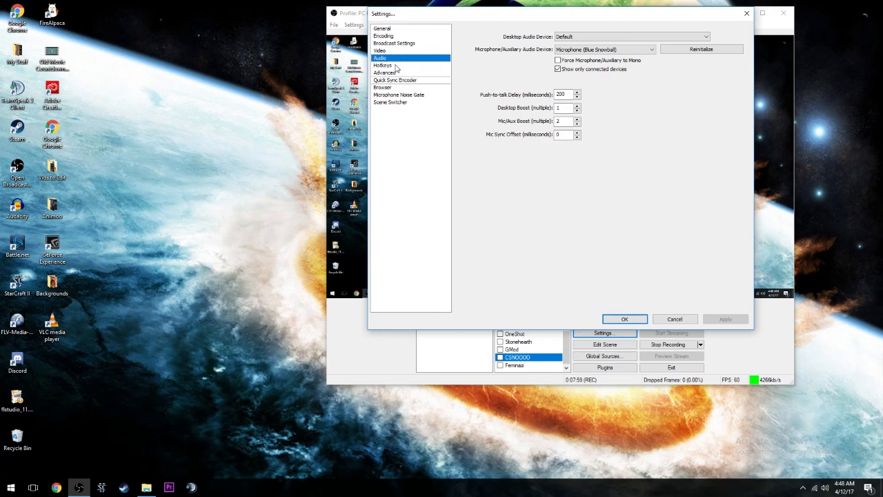
left_click(394, 66)
left_click(391, 37)
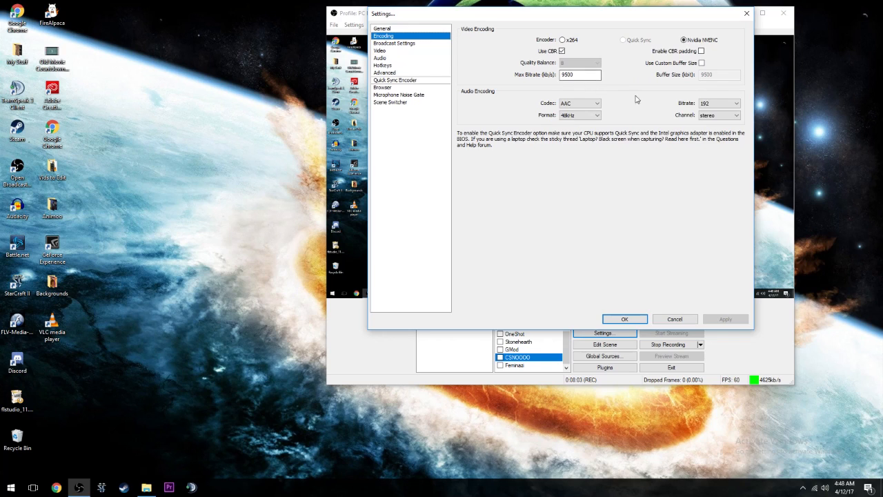
mouse_move(591, 83)
Open the Vids to Edit folder from the desktop and examine the sizes and lengths of the recorded videos
double_click(45, 169)
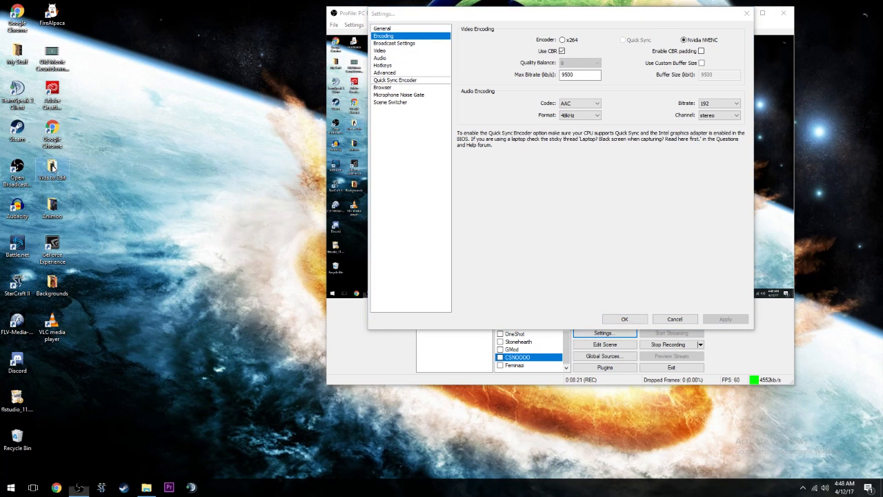
scroll(377, 198, "down", 4)
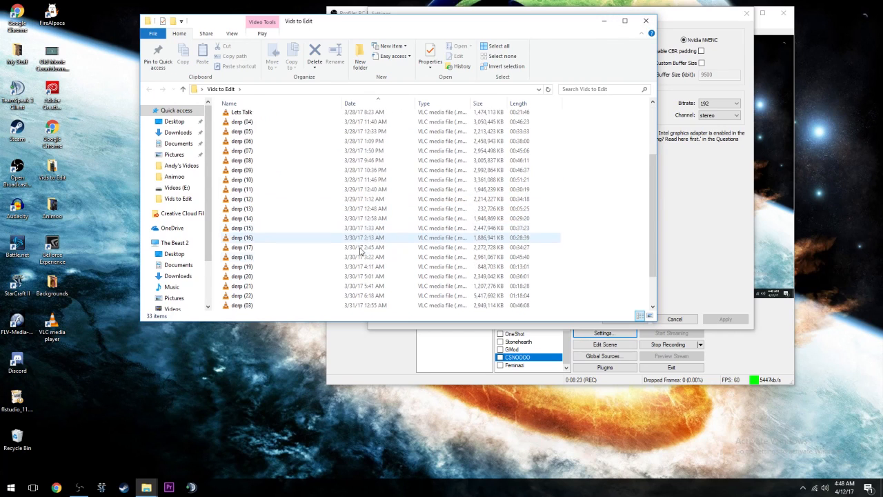
scroll(363, 305, "up", 5)
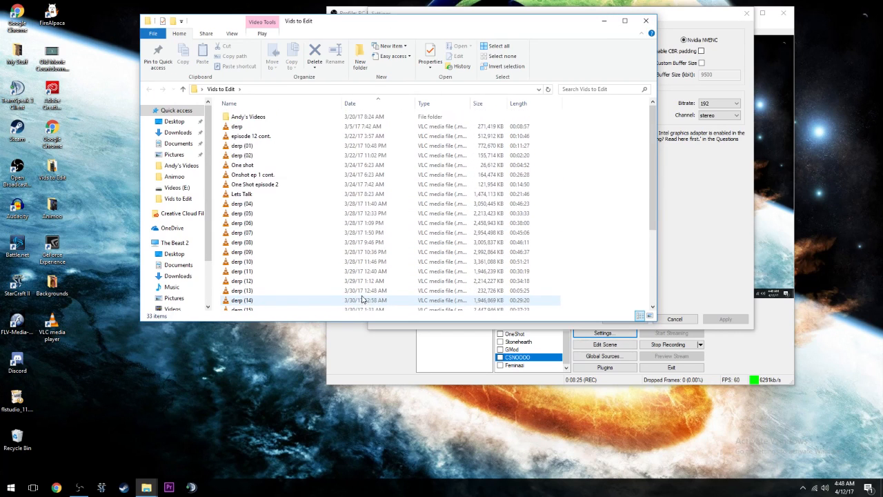
scroll(338, 244, "down", 3)
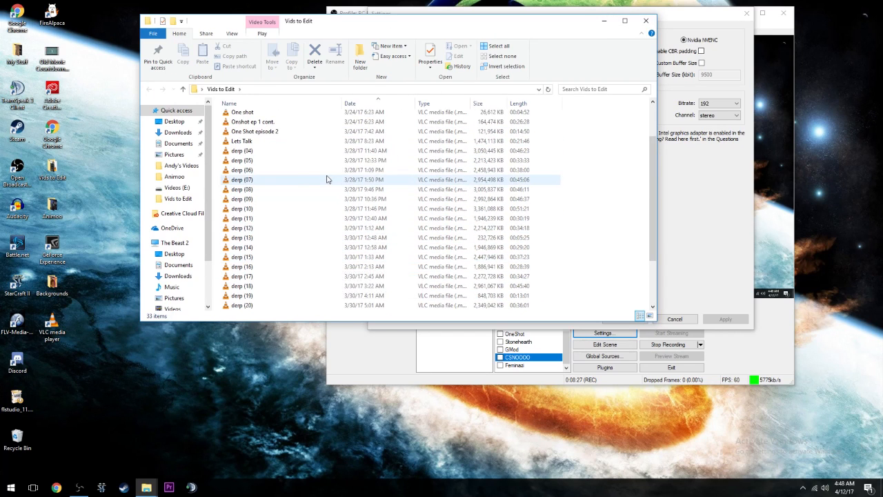
scroll(309, 266, "down", 2)
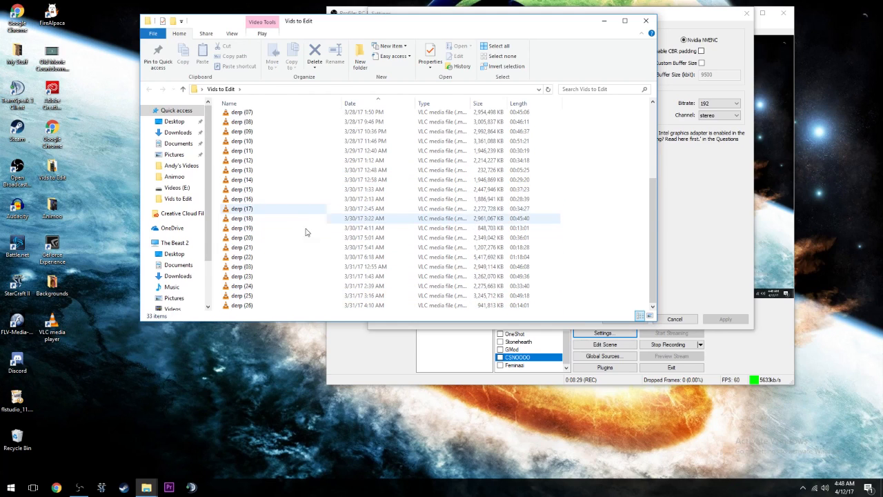
scroll(311, 292, "down", 1)
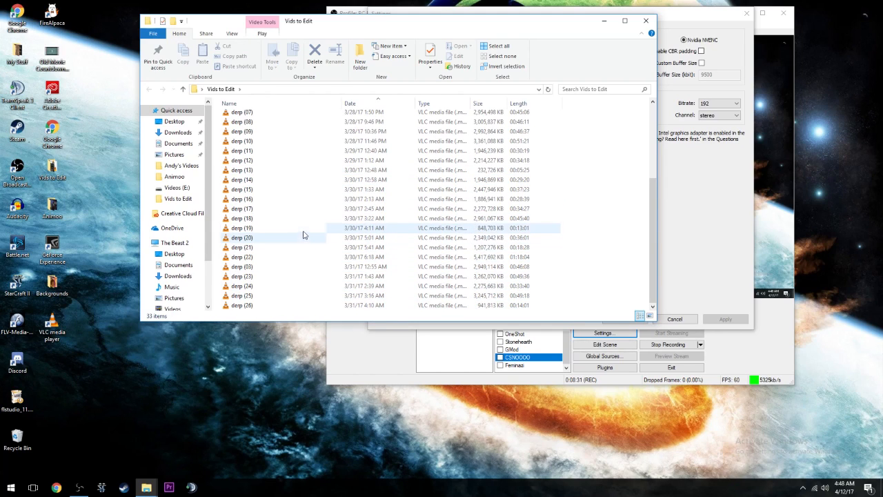
Inspect the recordings as large thumbnails, select derp (13), and return the folder to the details view
left_click(649, 316)
scroll(297, 248, "down", 1)
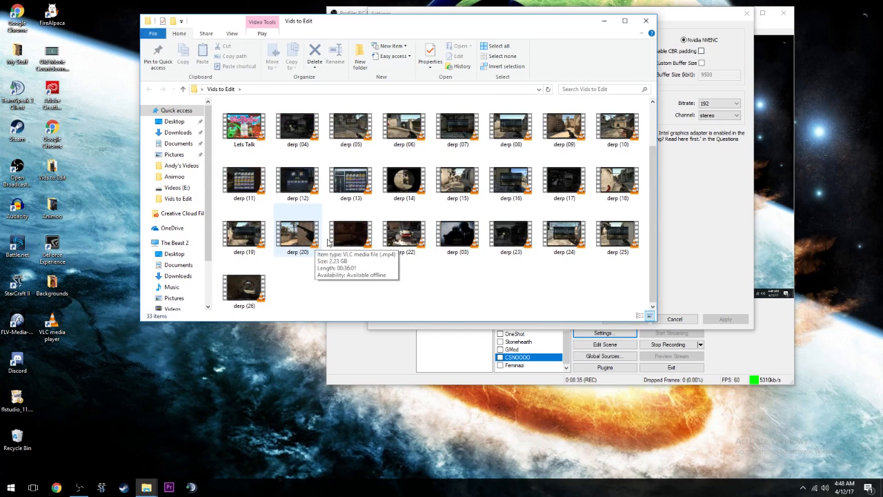
left_click(351, 181)
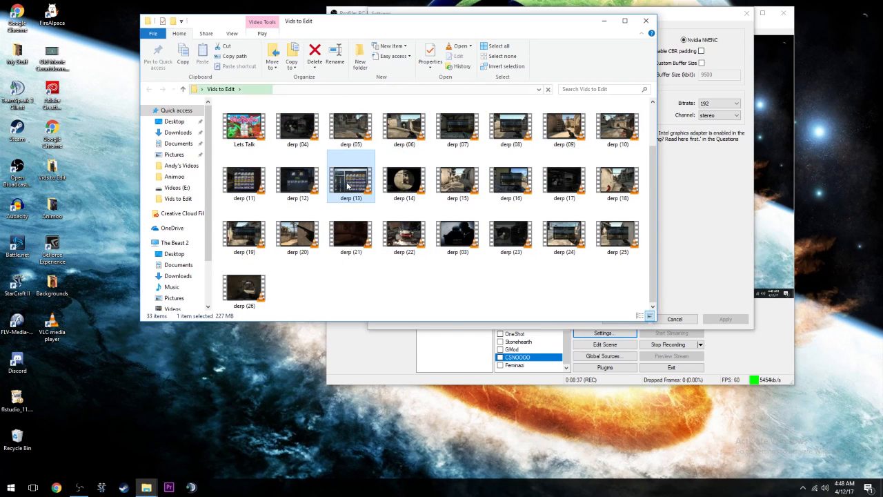
left_click(639, 315)
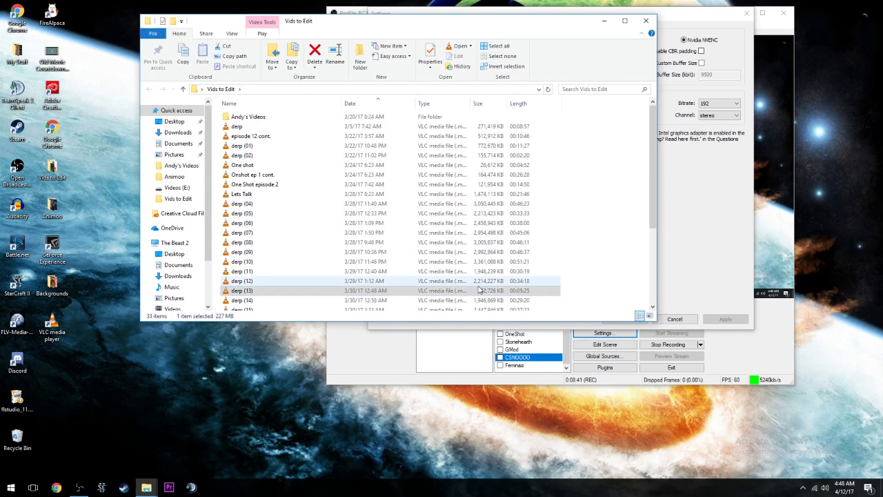
Play the derp (05) recording in VLC media player and lower the playback volume to about 27%
double_click(532, 216)
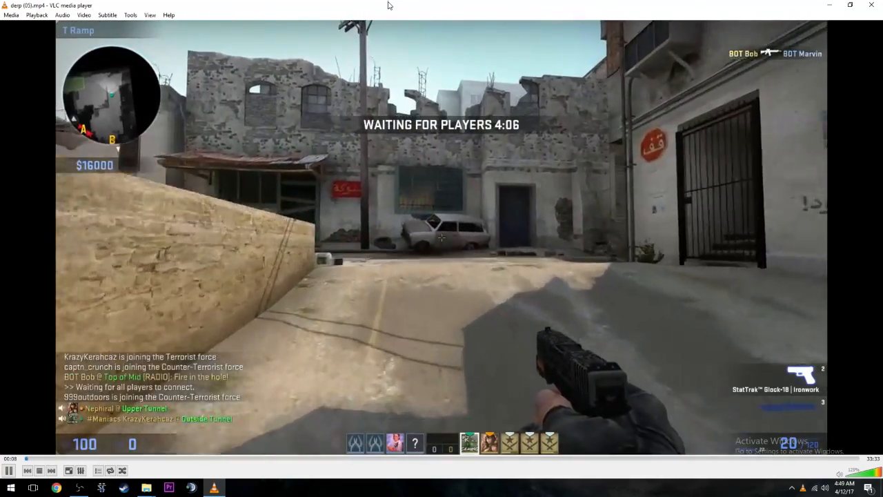
left_click(867, 474)
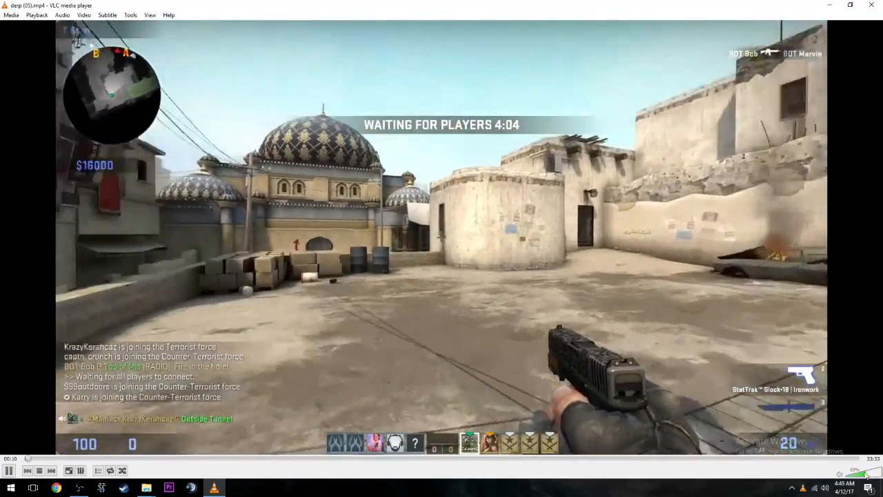
left_click_drag(868, 475, 847, 475)
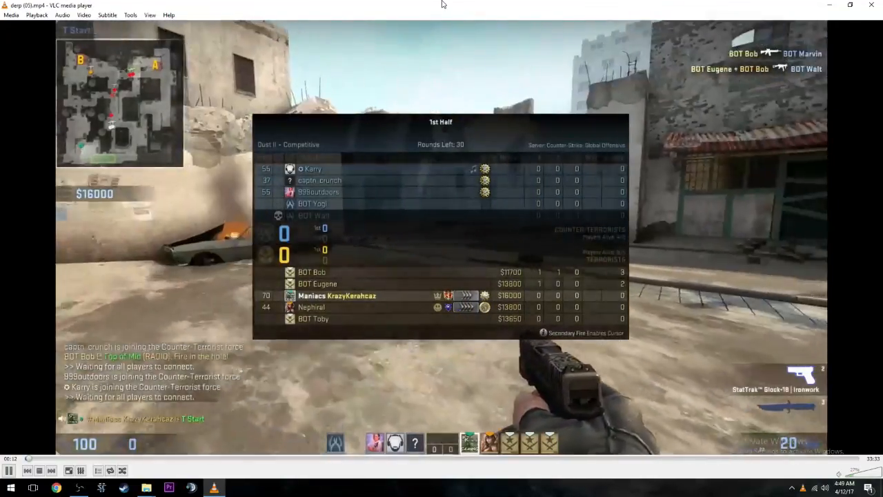